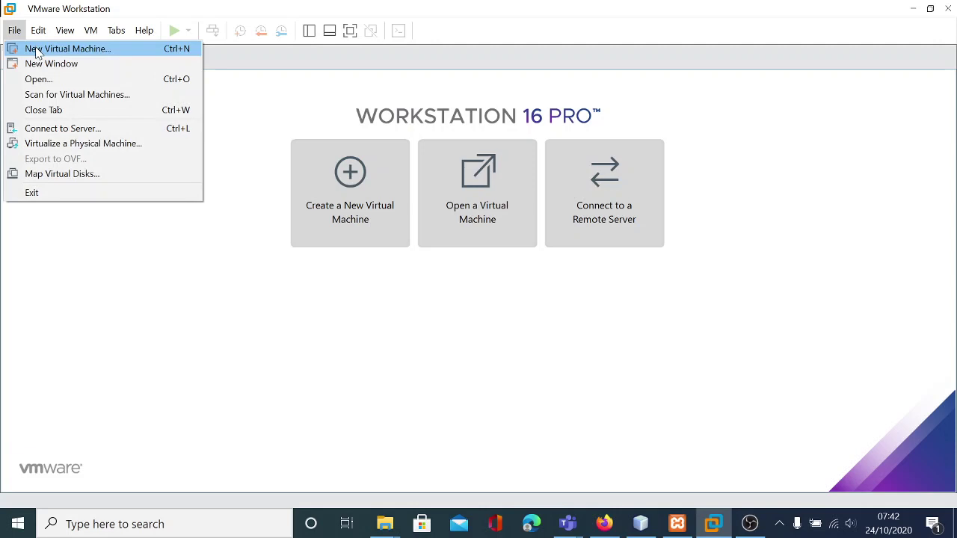
# - Create a Typical new VM using kali-linux-2020.3-installer-amd64 ISO from Downloads as the installer disc
pyautogui.click(38, 50)
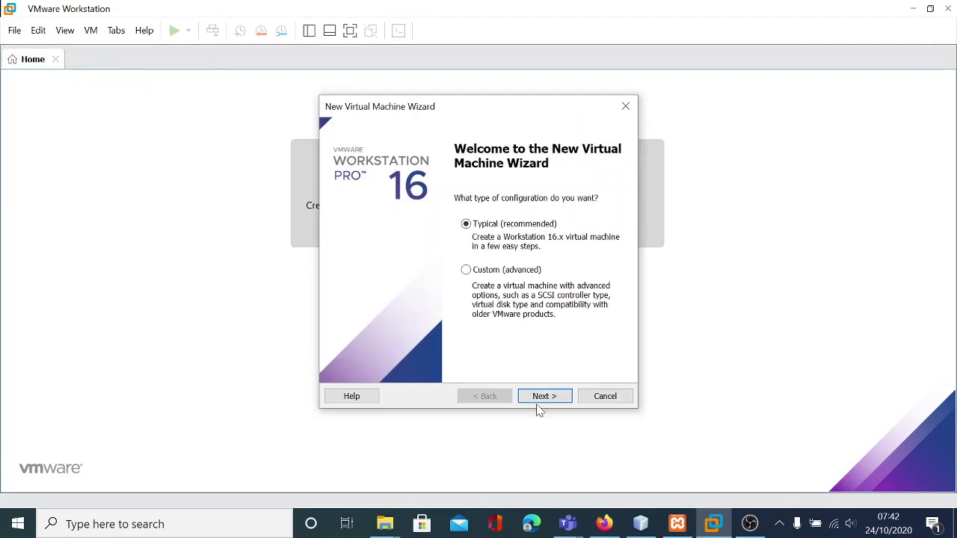
pyautogui.click(540, 402)
pyautogui.click(588, 280)
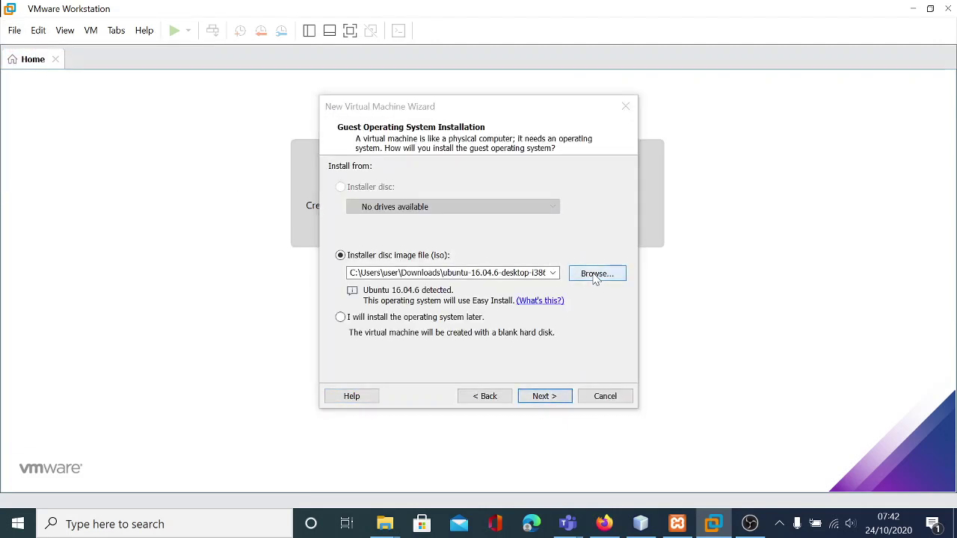
pyautogui.click(456, 125)
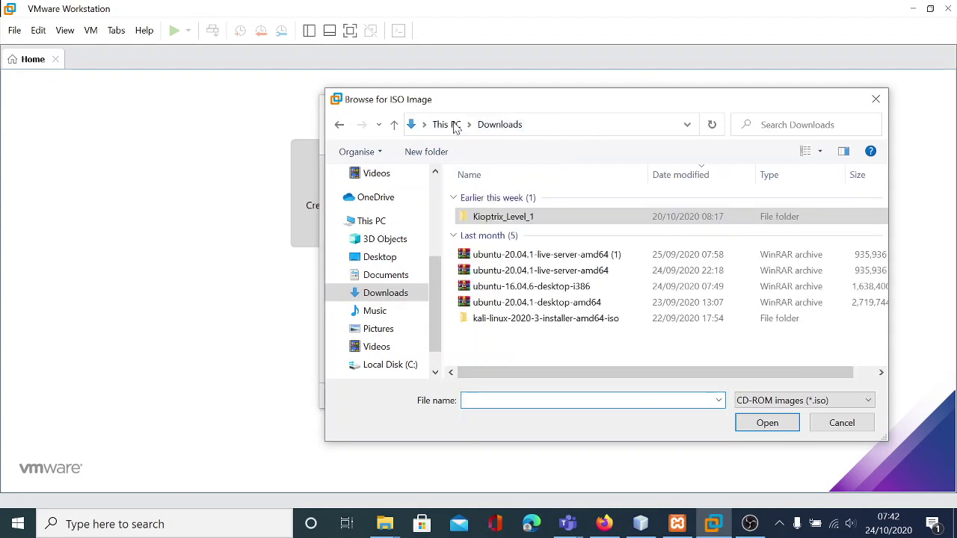
pyautogui.click(535, 318)
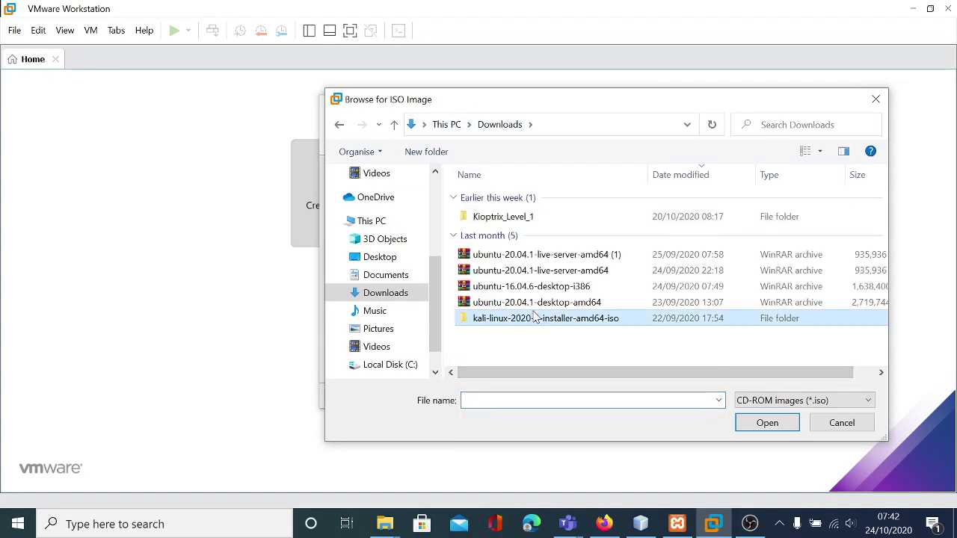
pyautogui.doubleClick(534, 318)
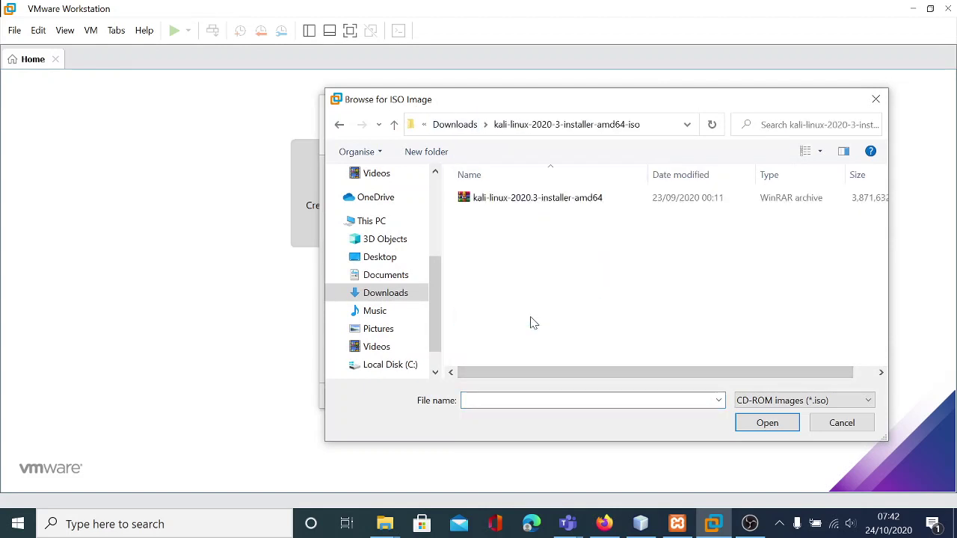
pyautogui.click(521, 201)
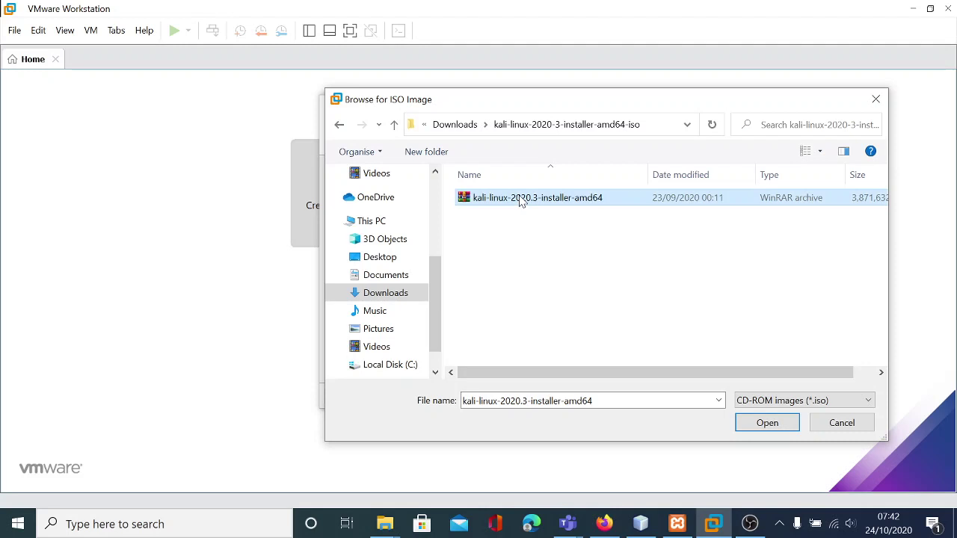
pyautogui.click(778, 429)
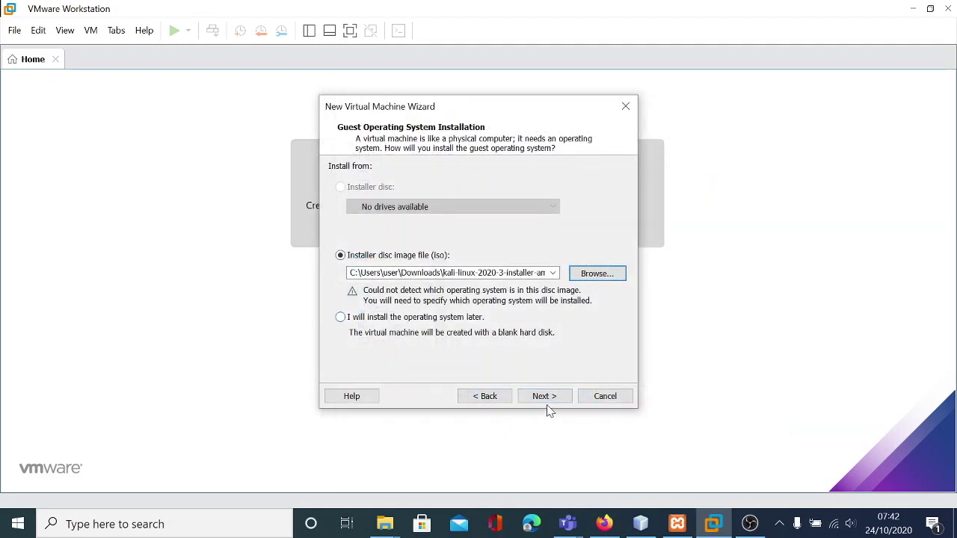
pyautogui.click(550, 399)
# - Pick Ubuntu 64-bit as the Linux guest version
pyautogui.click(550, 398)
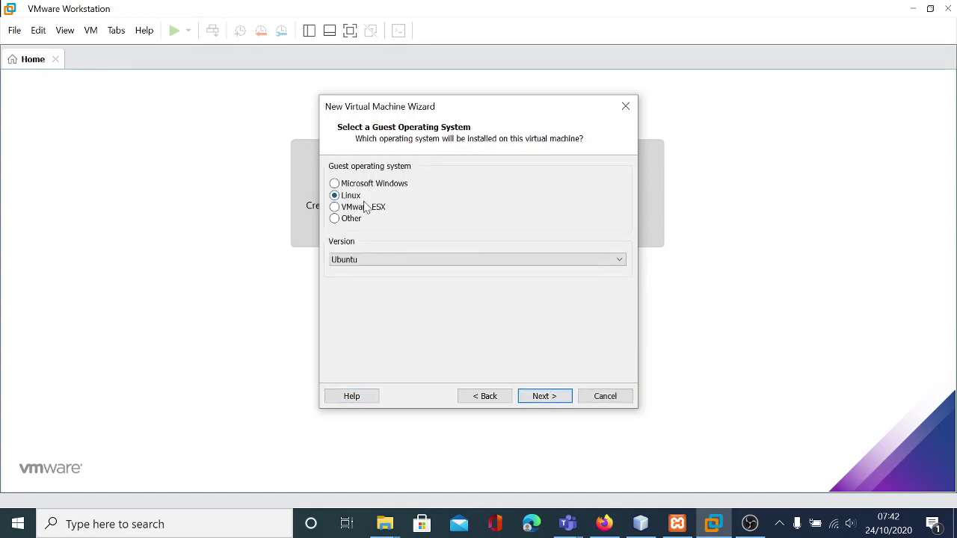
pyautogui.click(397, 262)
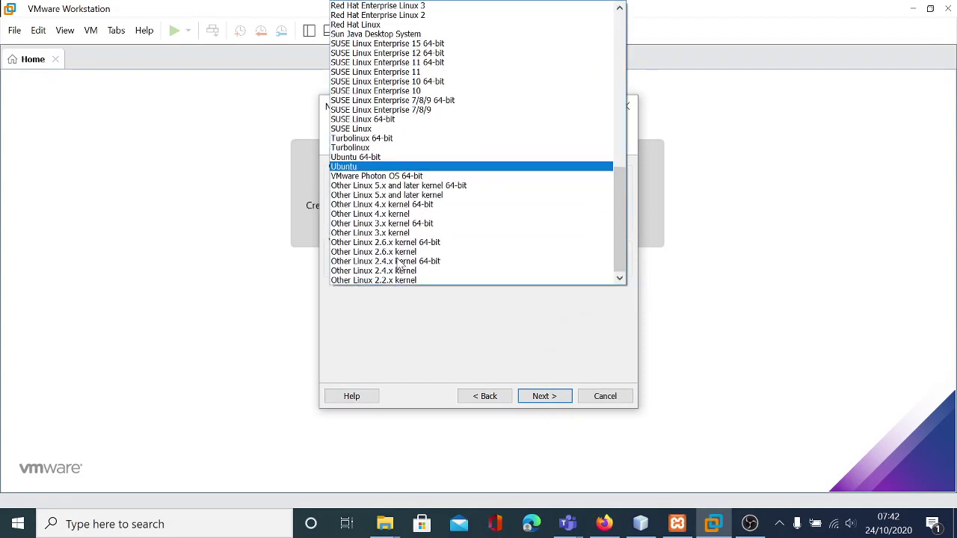
pyautogui.scroll(12, 444, 183)
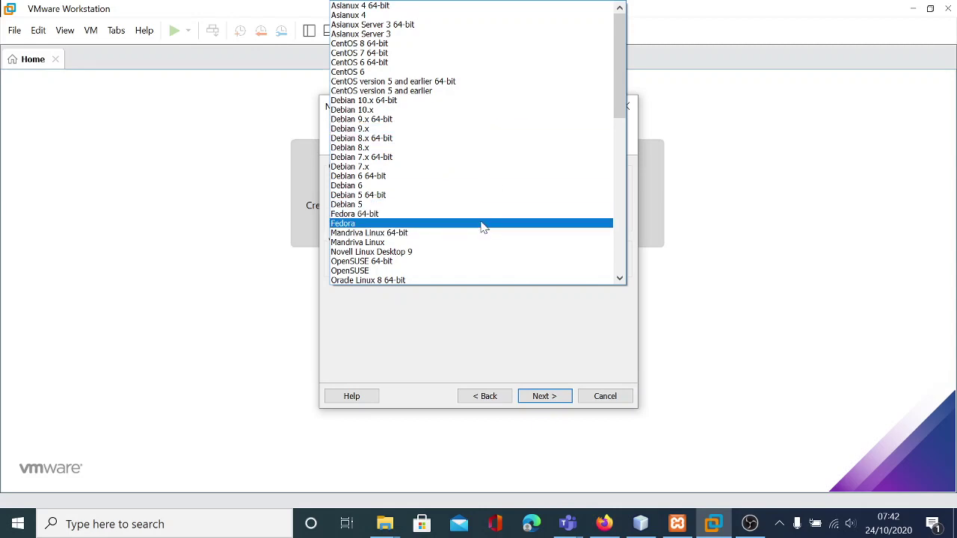
pyautogui.scroll(-15, 482, 229)
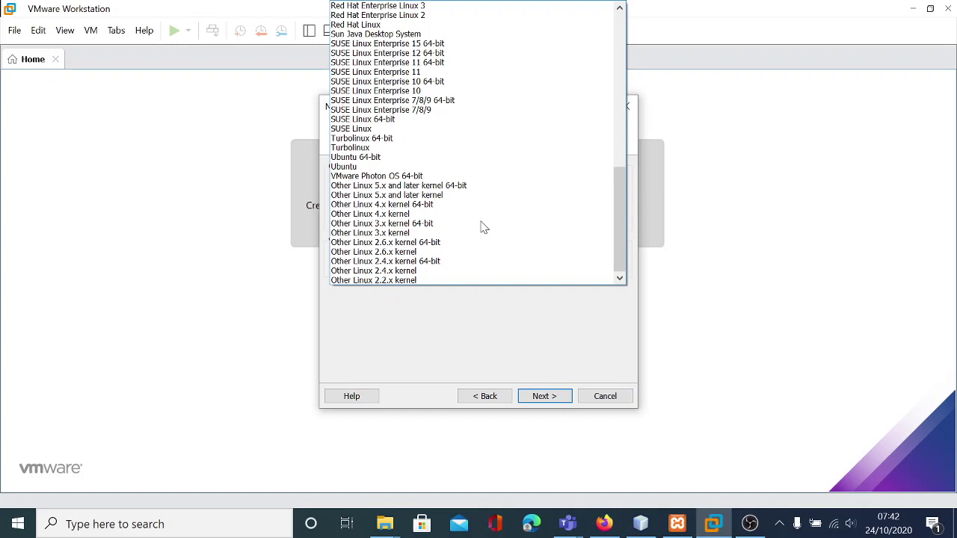
pyautogui.click(482, 158)
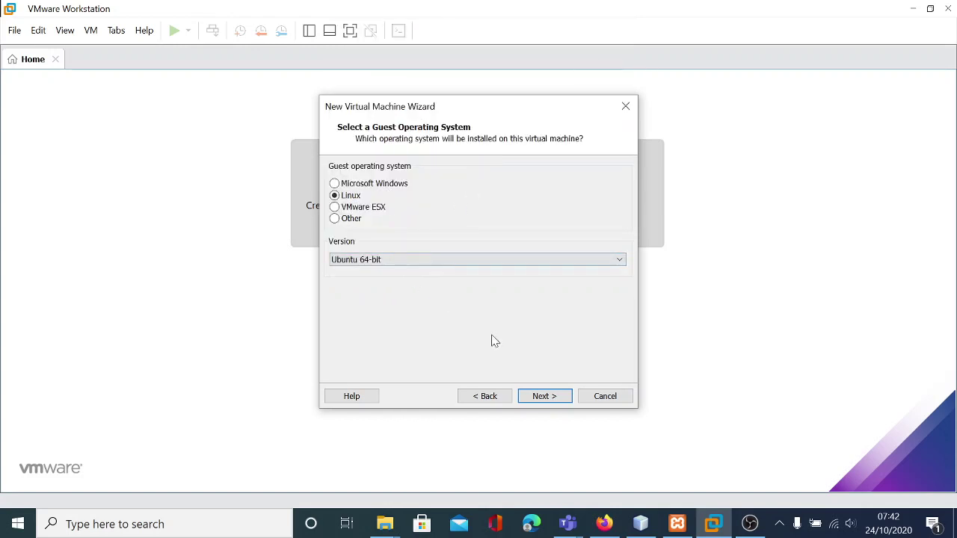
# - Rename the VM to Kali_linux and accept the 20 GB disk split into multiple files
pyautogui.click(545, 397)
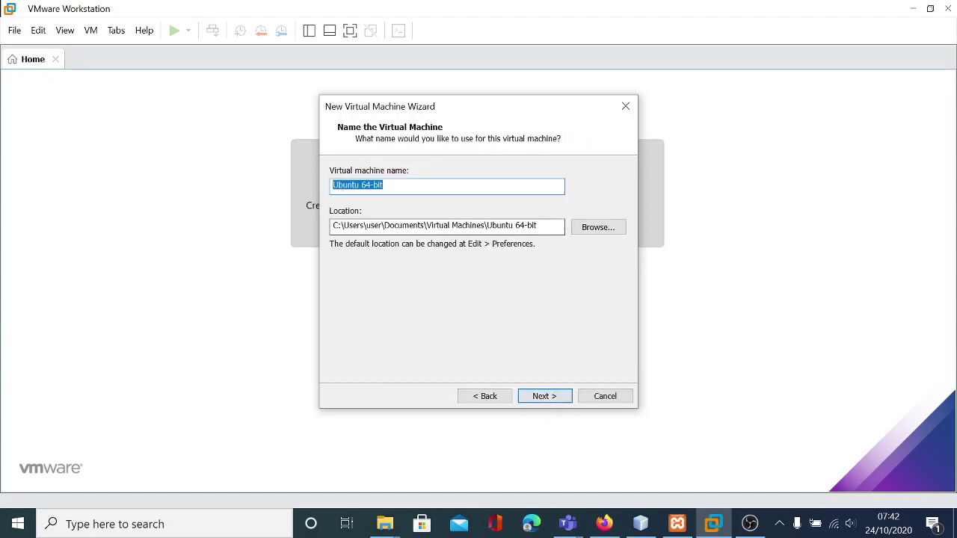
pyautogui.click(456, 186)
pyautogui.press('BackSpace')
pyautogui.press('BackSpace')
pyautogui.press('BackSpace')
pyautogui.press('BackSpace')
pyautogui.press('BackSpace')
pyautogui.press('BackSpace')
pyautogui.press('BackSpace')
pyautogui.press('BackSpace')
pyautogui.press('BackSpace')
pyautogui.press('BackSpace')
pyautogui.press('BackSpace')
pyautogui.press('BackSpace')
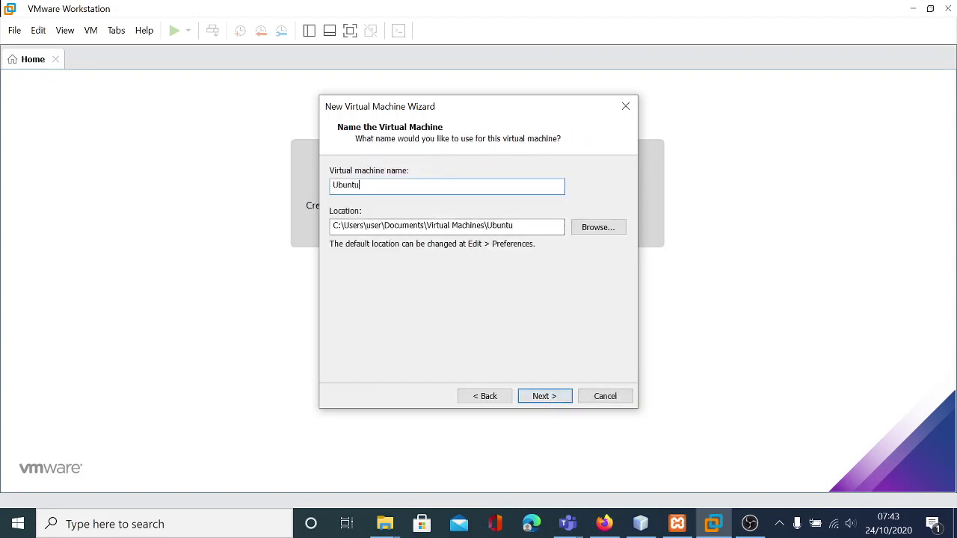
pyautogui.write('Kali-')
pyautogui.press('BackSpace')
pyautogui.write('_linux')
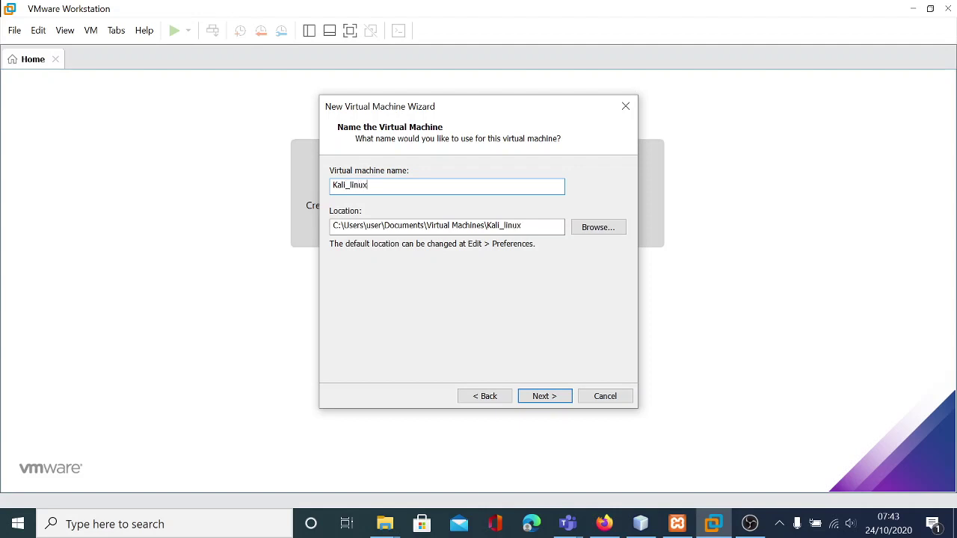
pyautogui.click(546, 398)
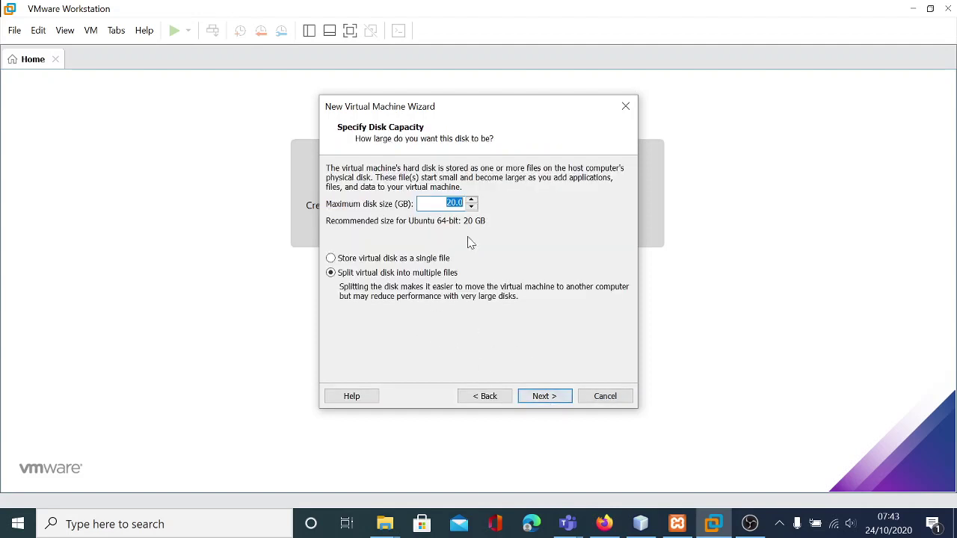
pyautogui.click(550, 397)
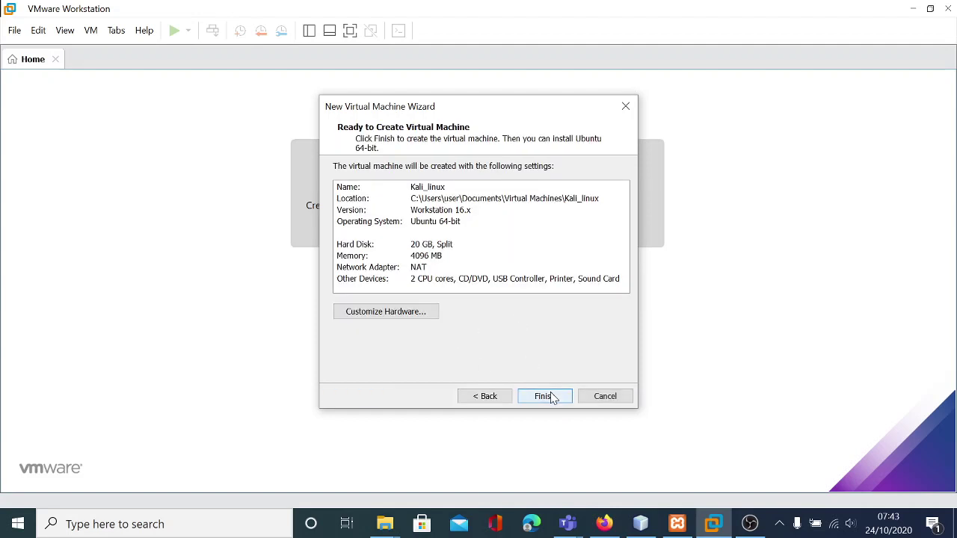
# - In the hardware settings, switch the network adapter from NAT to bridged
pyautogui.click(396, 312)
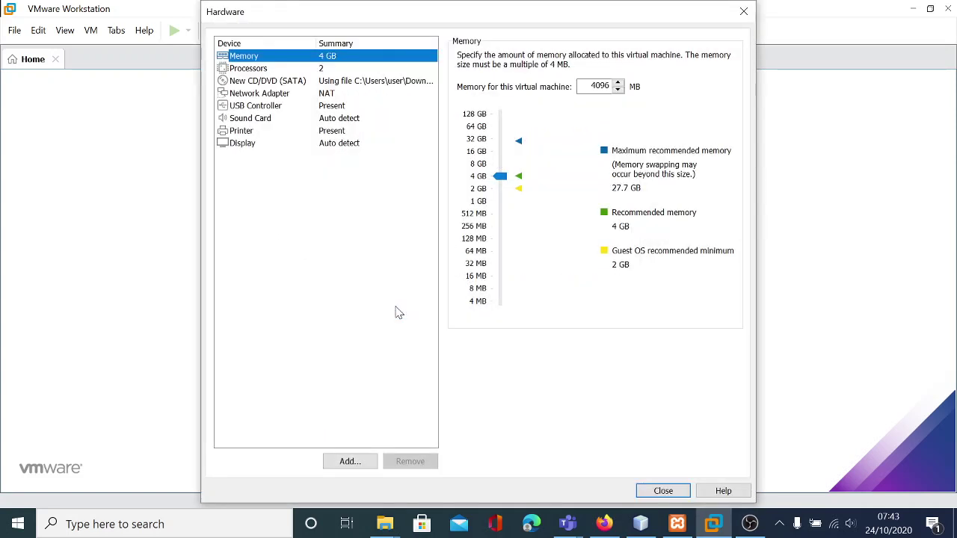
pyautogui.moveTo(506, 182); pyautogui.dragTo(507, 181)
pyautogui.click(255, 68)
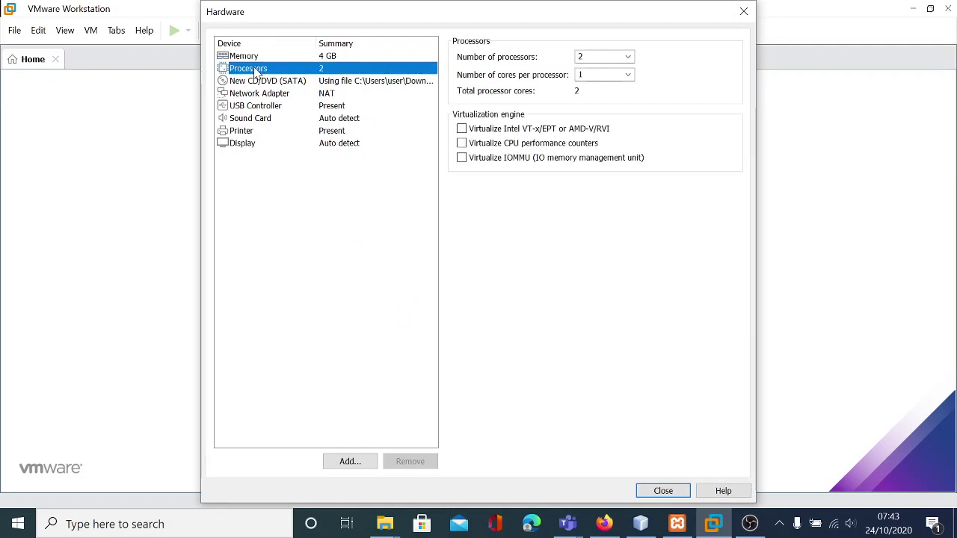
pyautogui.click(259, 94)
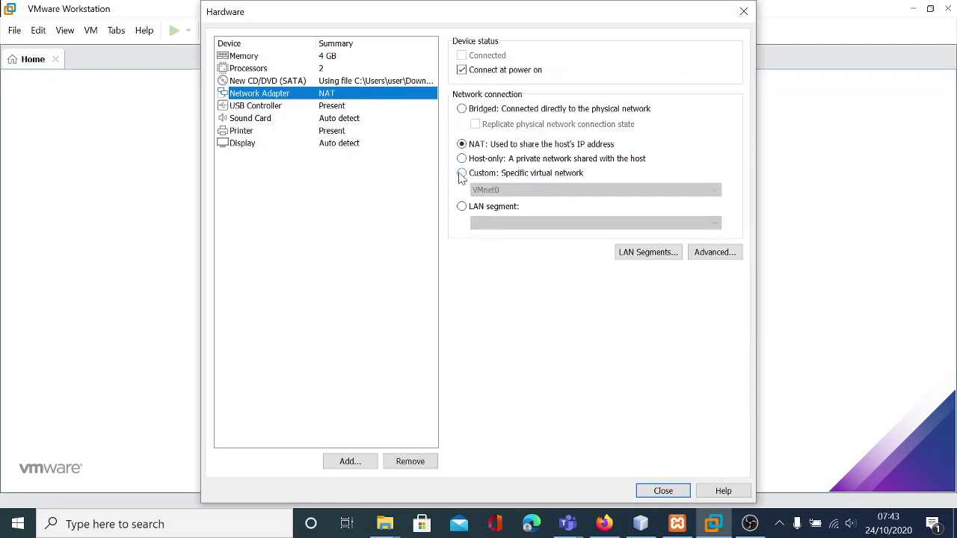
pyautogui.click(462, 109)
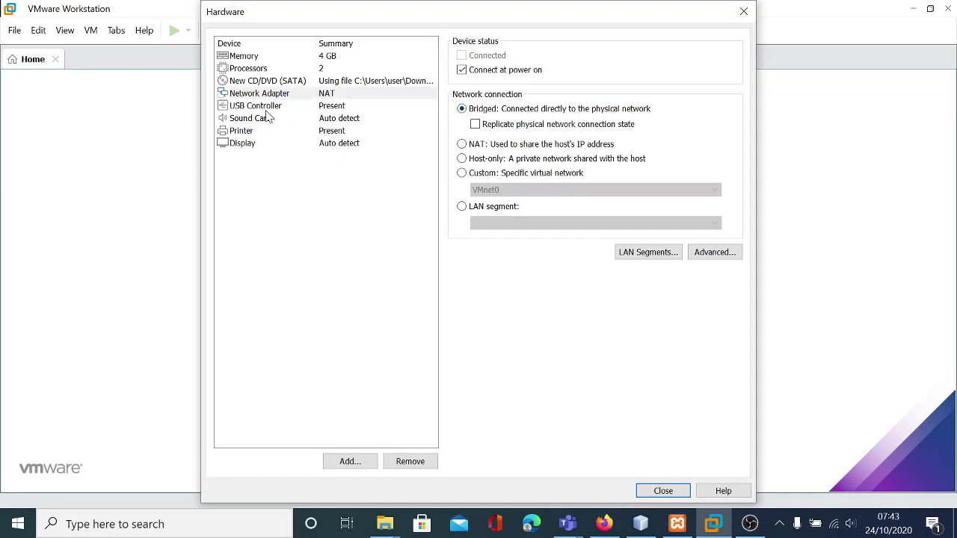
# - Review the CD/DVD, processor and memory settings, then finish creating Kali_linux
pyautogui.click(318, 80)
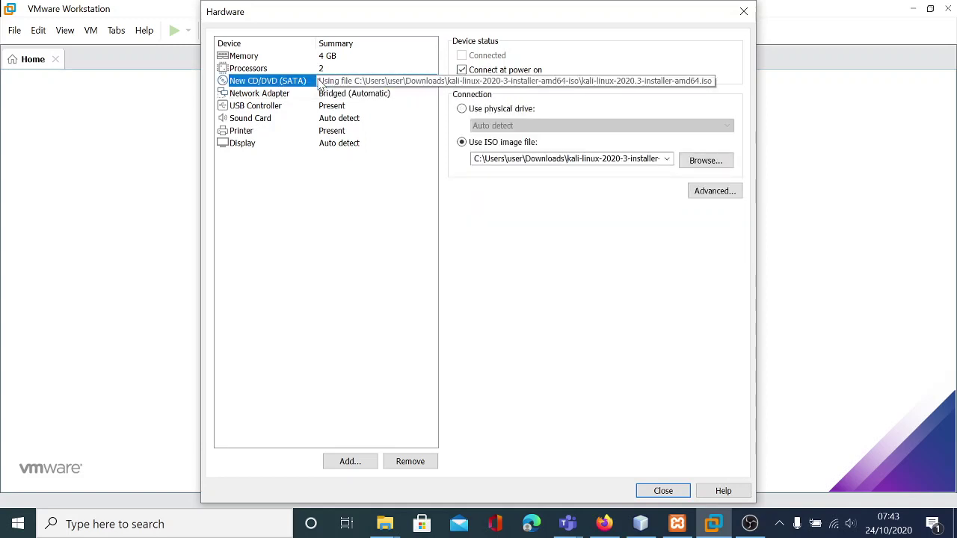
pyautogui.click(288, 69)
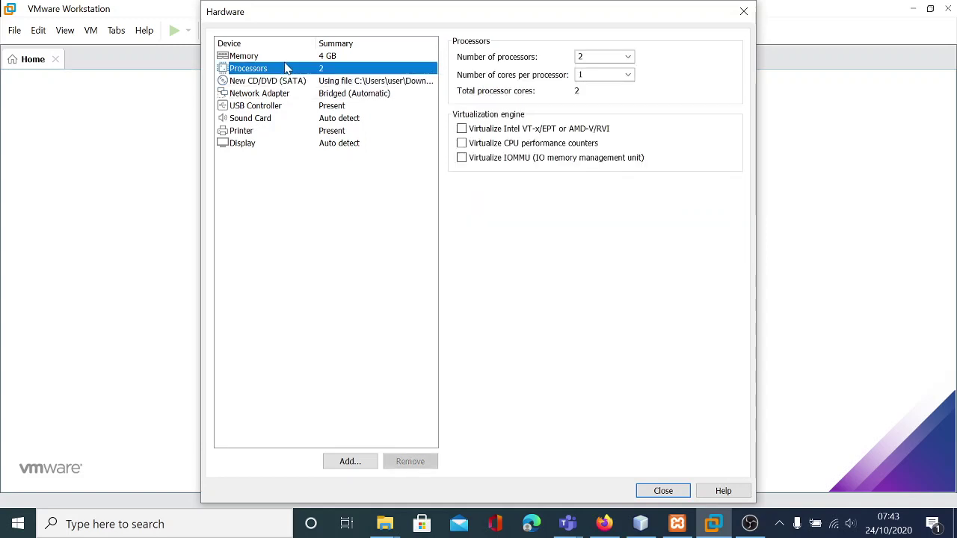
pyautogui.click(282, 58)
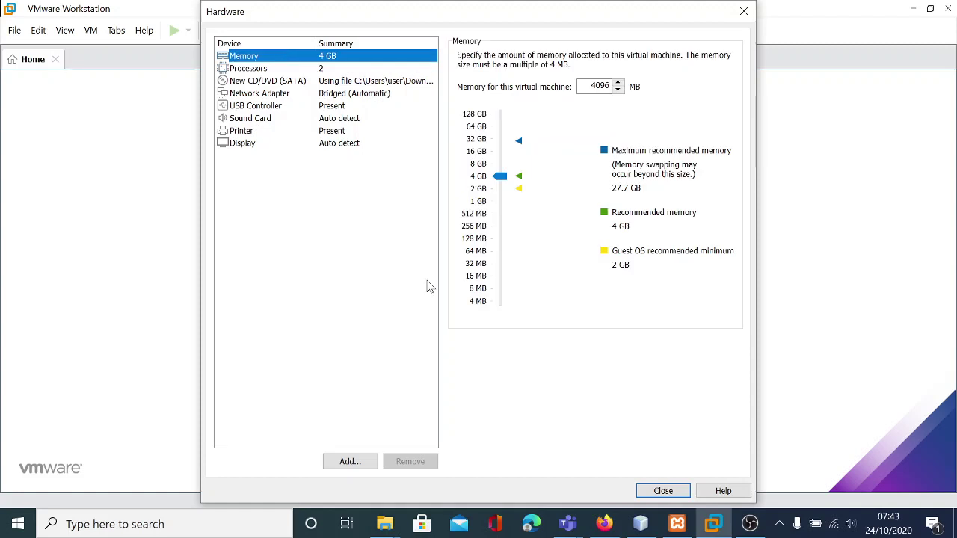
pyautogui.click(665, 491)
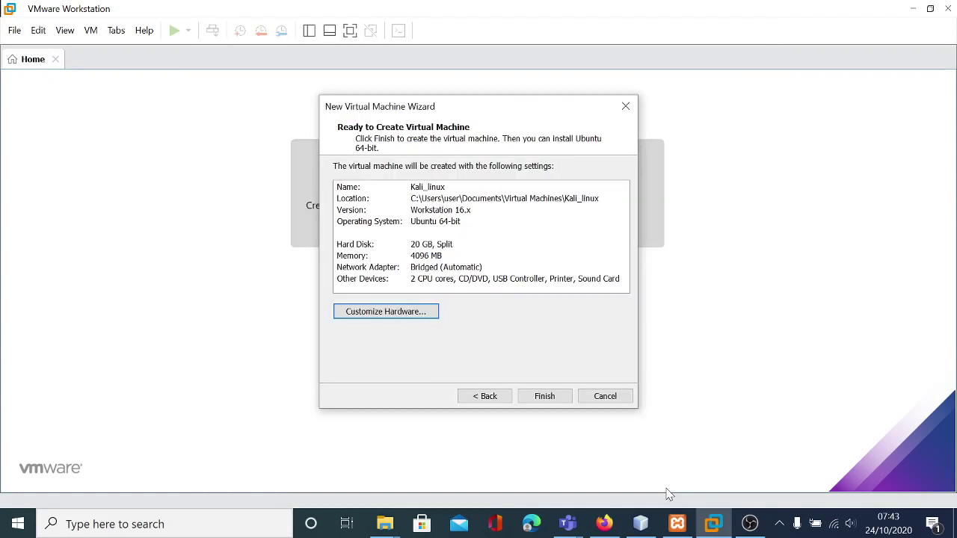
pyautogui.click(549, 396)
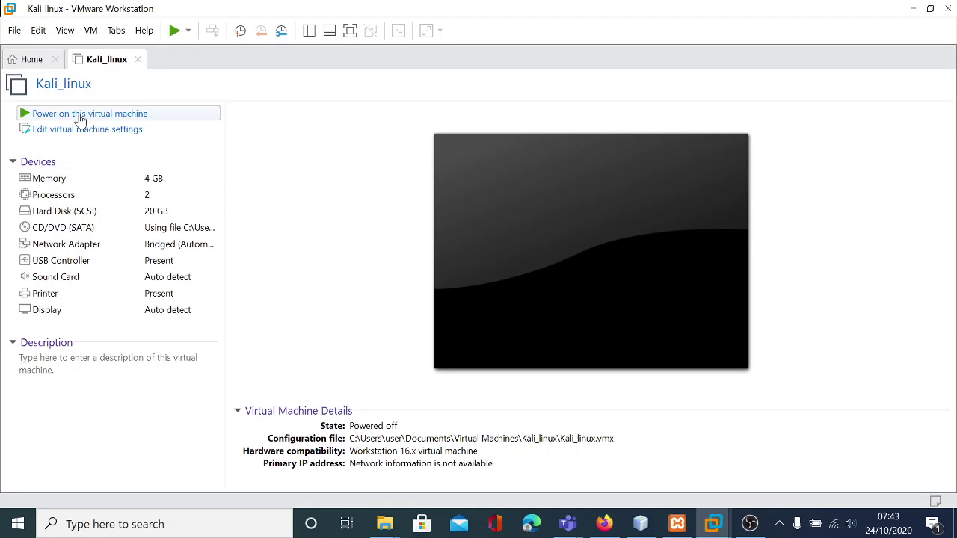
# - Power on Kali_linux and launch Graphical install from the boot menu
pyautogui.click(80, 115)
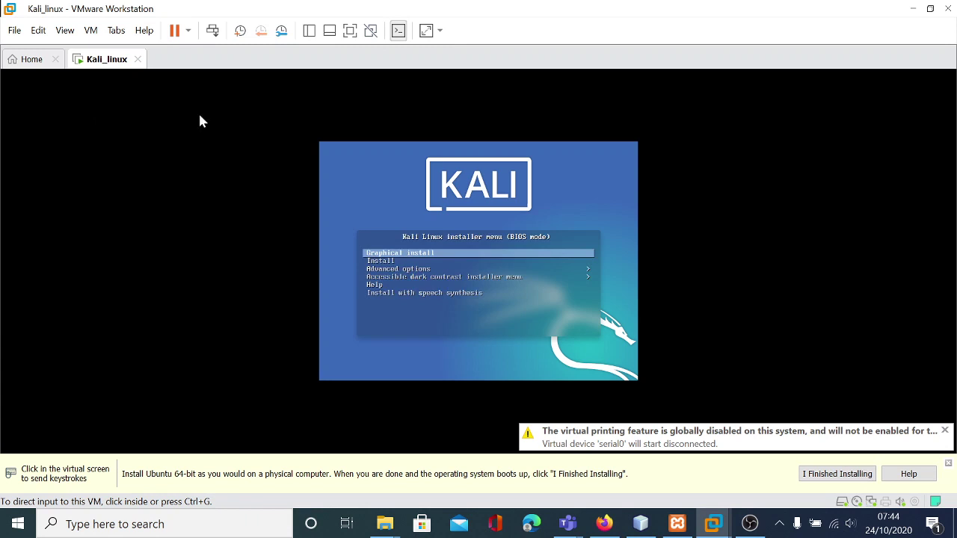
pyautogui.click(452, 252)
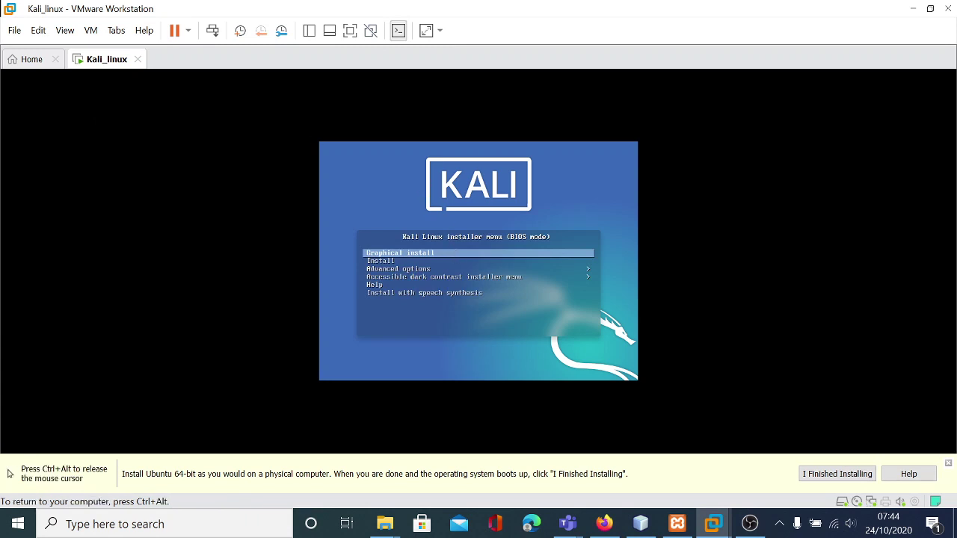
pyautogui.press('Down')
pyautogui.press('Up')
pyautogui.press('Return')
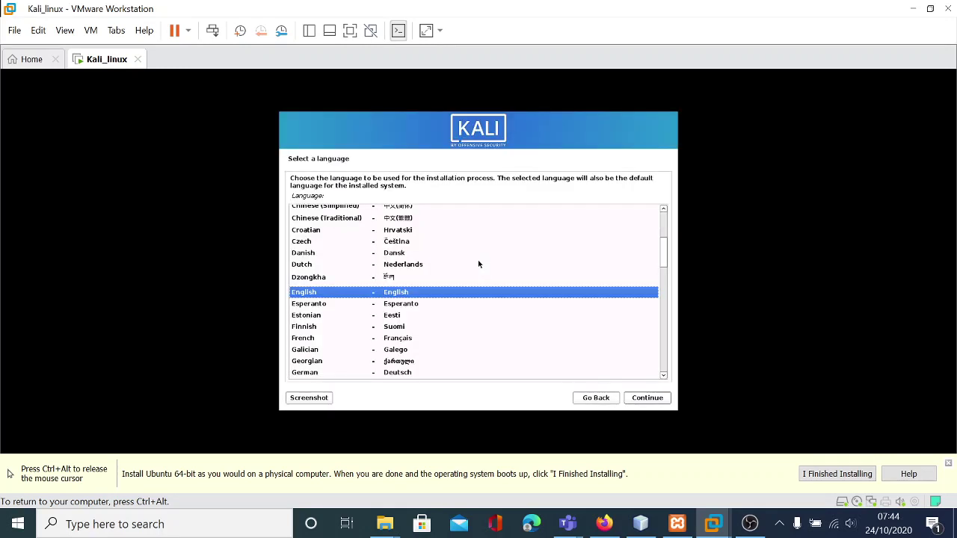
# - Accept English language, United States location and American English keymap
pyautogui.press('Return')
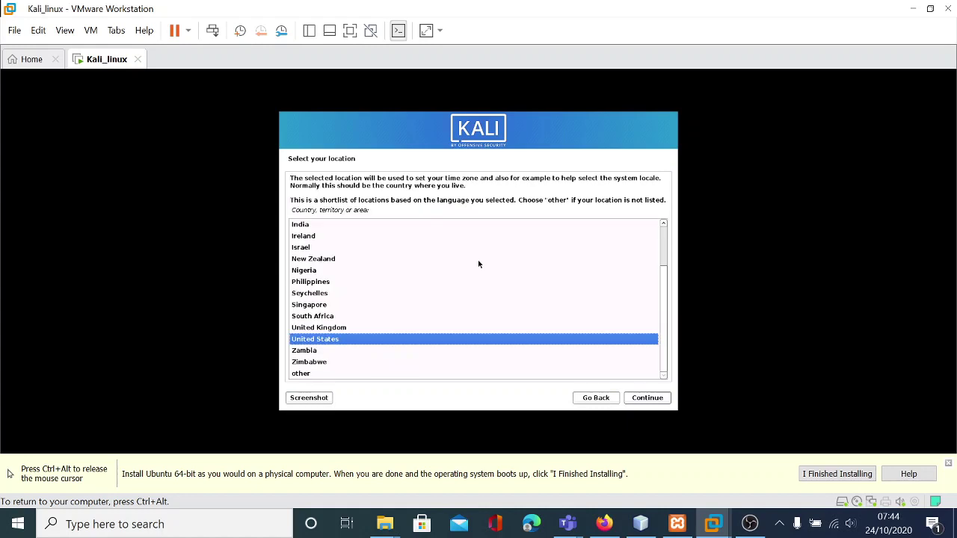
pyautogui.press('Return')
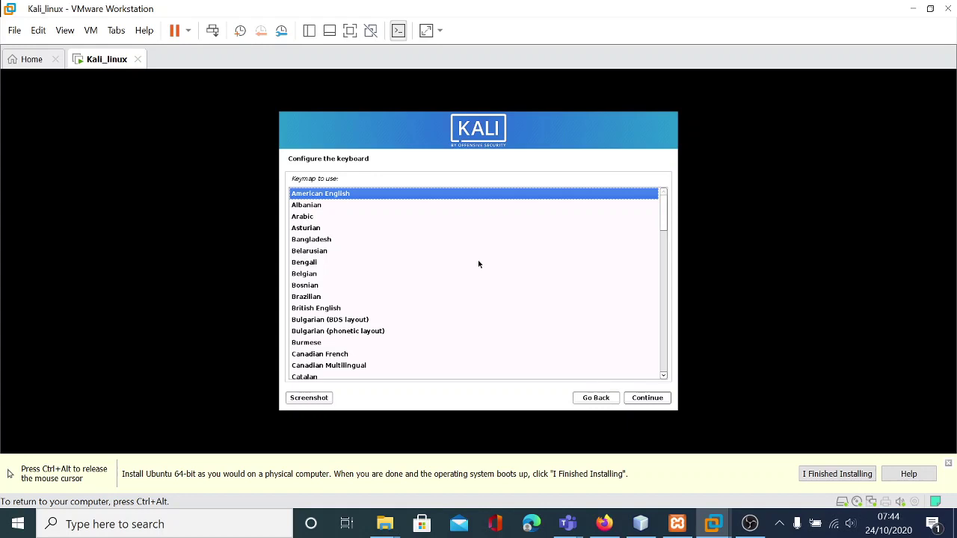
pyautogui.press('Return')
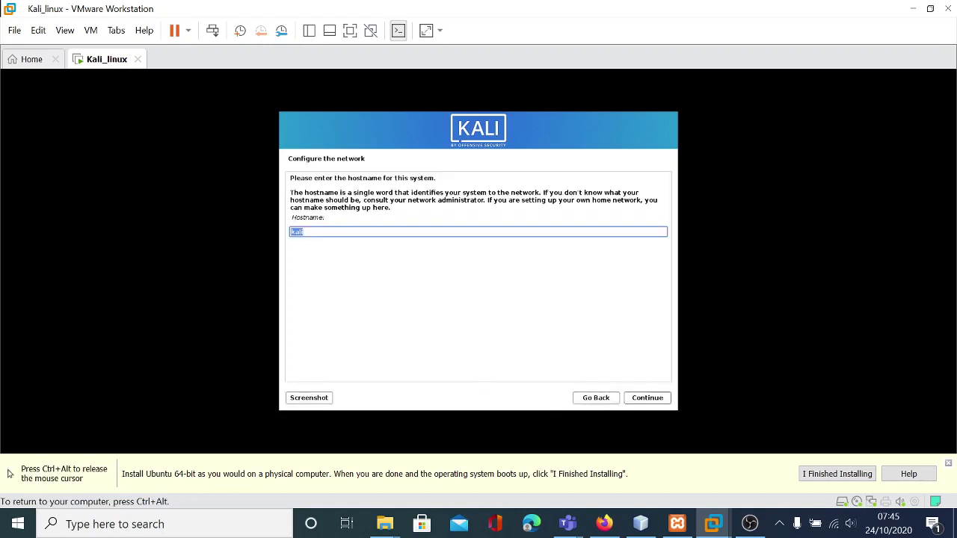
# - Keep the hostname kali and leave the domain name blank
pyautogui.click(649, 400)
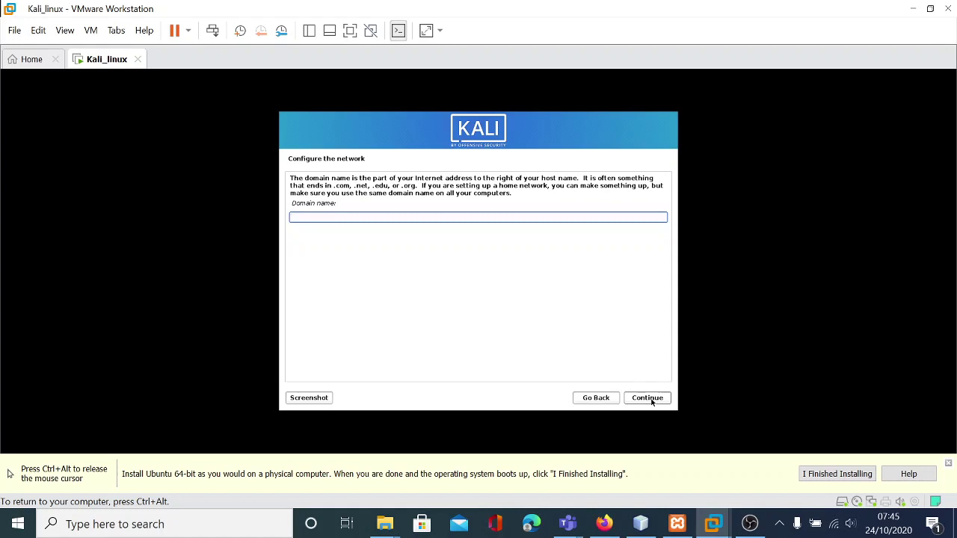
pyautogui.click(650, 400)
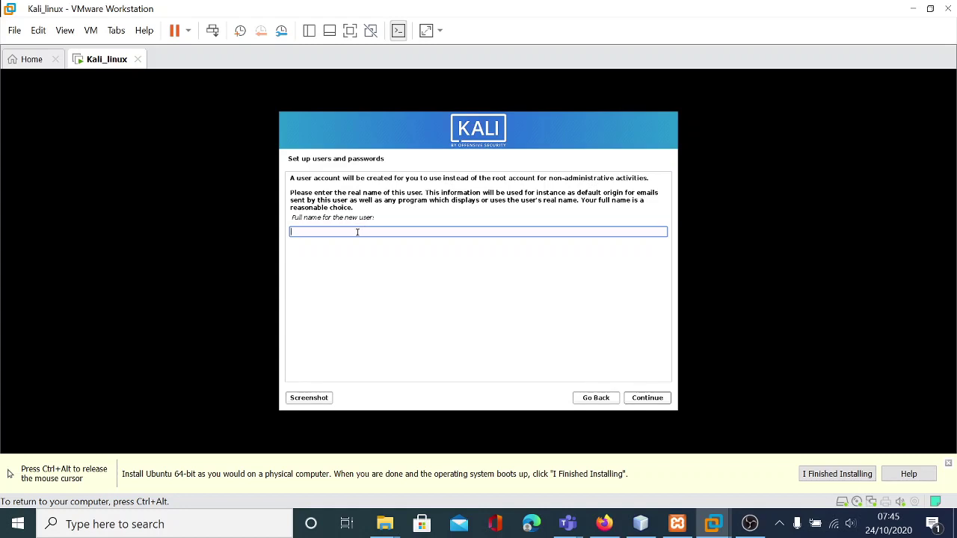
# - Enter the new user's full name and accept the suggested username
pyautogui.write('user')
pyautogui.click(644, 398)
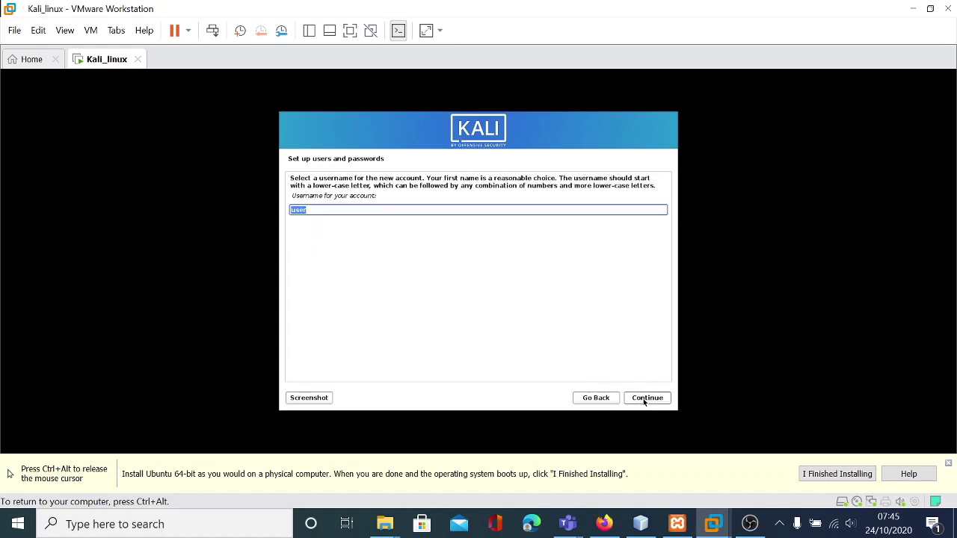
pyautogui.click(643, 402)
# - Enter and confirm the new user's password
pyautogui.hotkey('ctrl', 'alt')
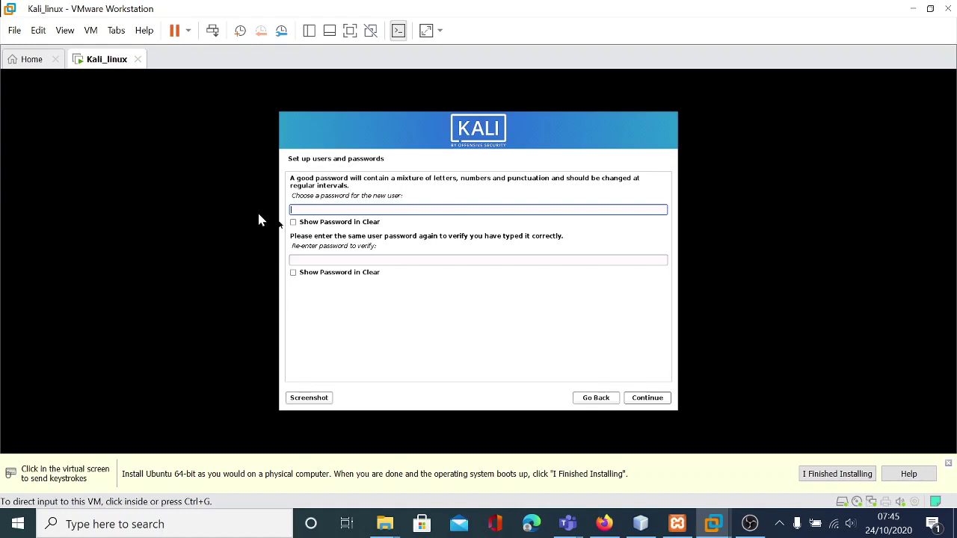
pyautogui.click(259, 218)
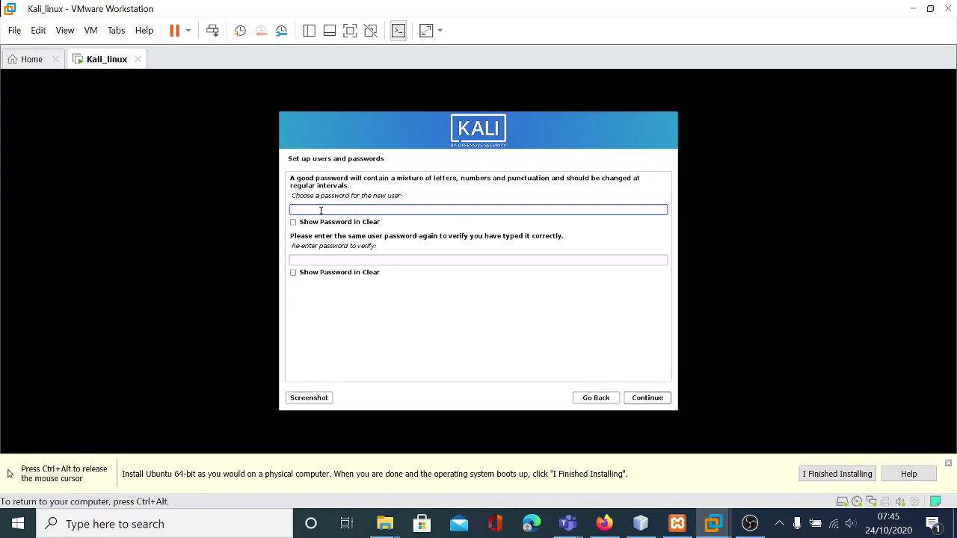
pyautogui.write('kali')
pyautogui.click(345, 259)
pyautogui.write('kali')
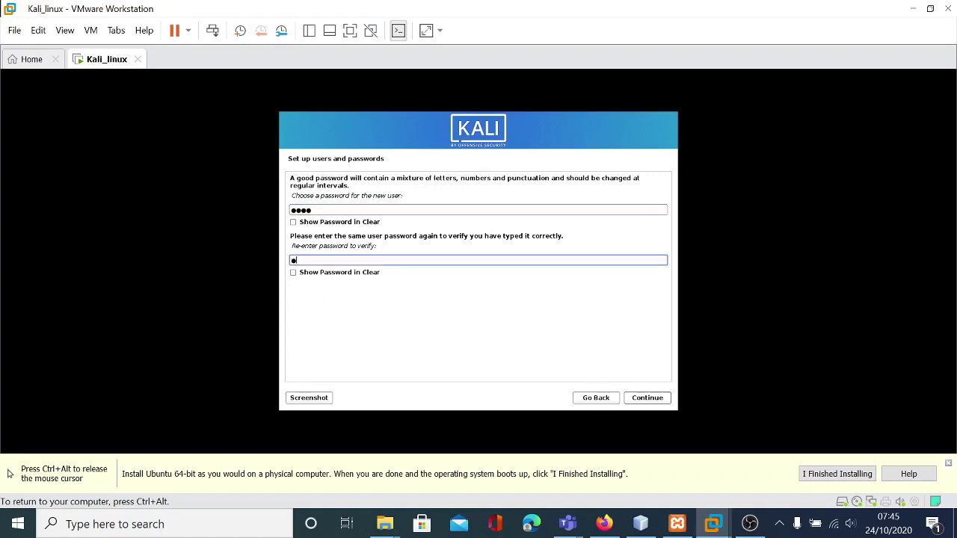
pyautogui.click(657, 400)
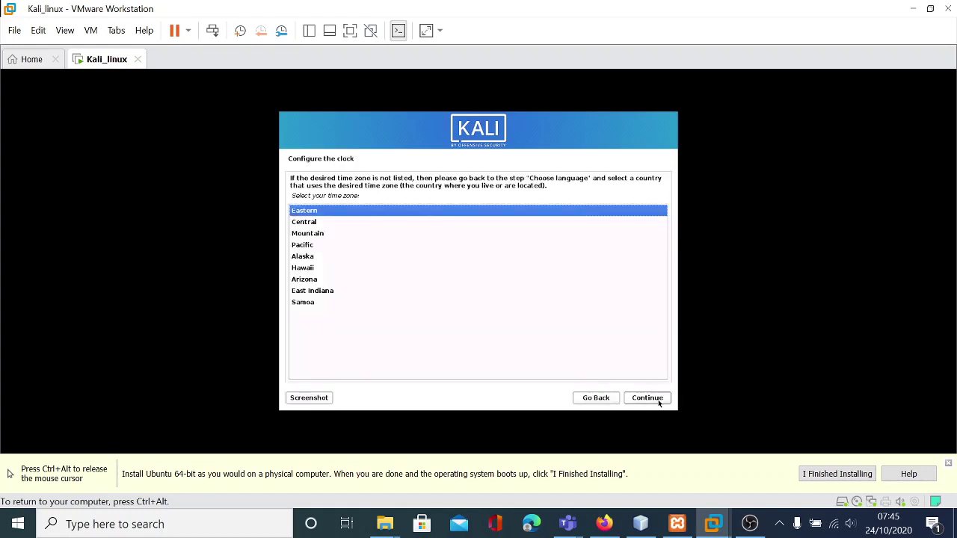
# - Accept Eastern time zone, guided-partition the whole 21.5 GB disk as one partition, and write changes
pyautogui.click(659, 403)
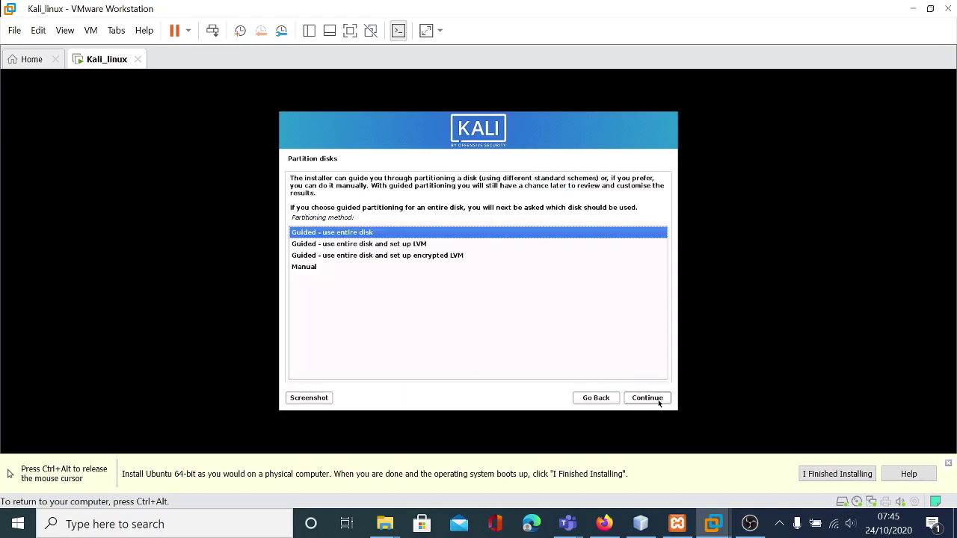
pyautogui.click(647, 398)
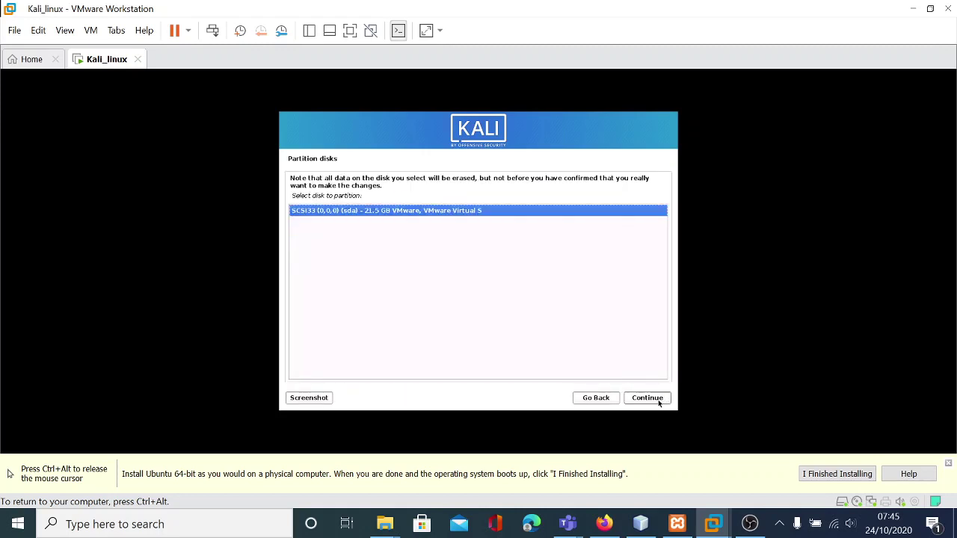
pyautogui.click(659, 402)
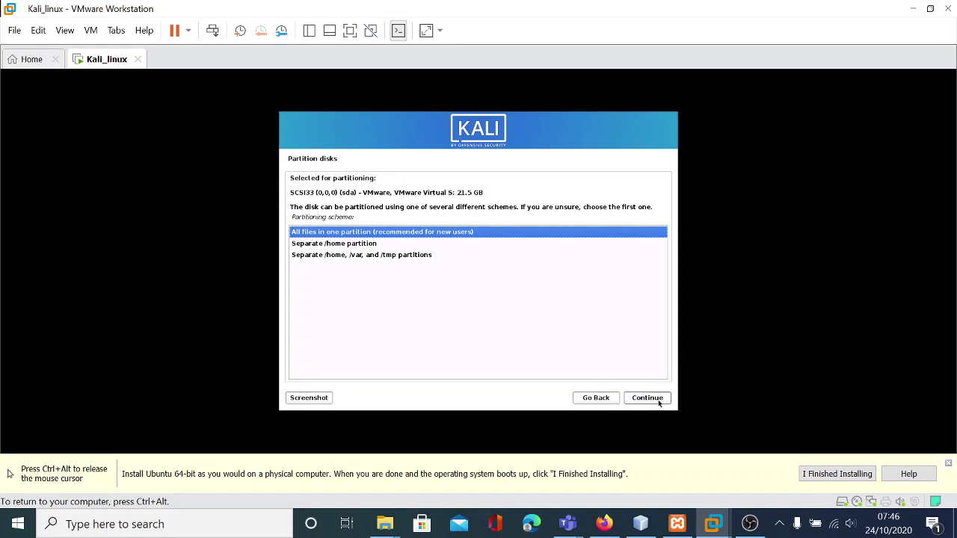
pyautogui.click(647, 398)
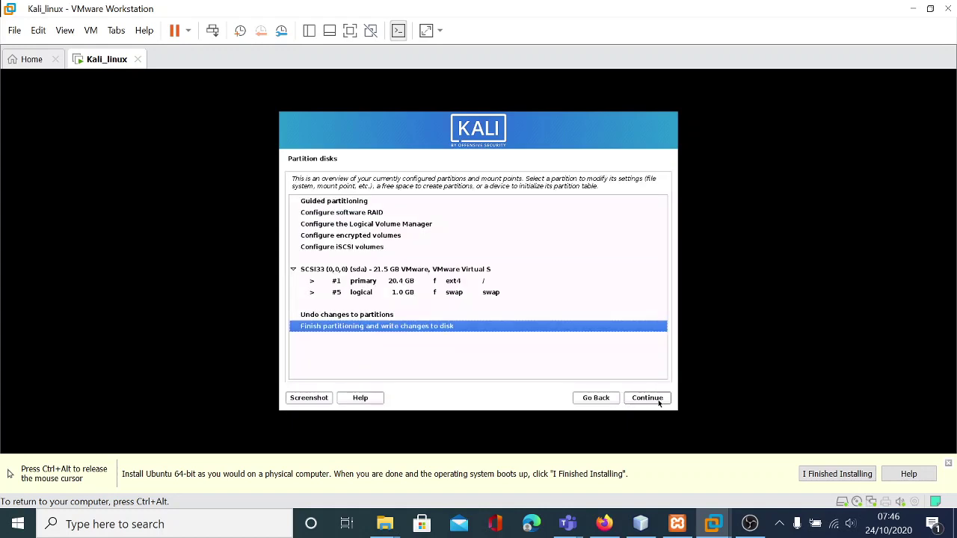
pyautogui.click(659, 403)
pyautogui.press('Down')
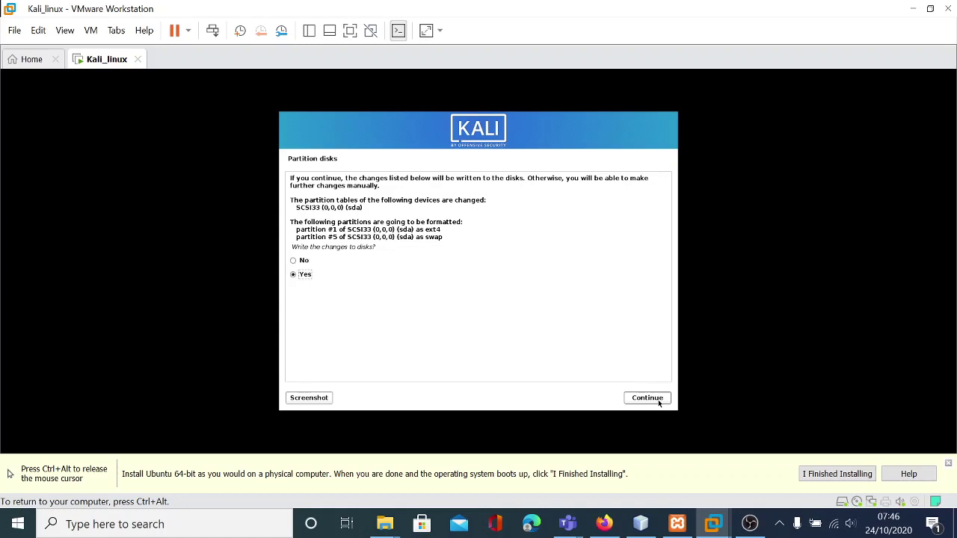
pyautogui.click(648, 398)
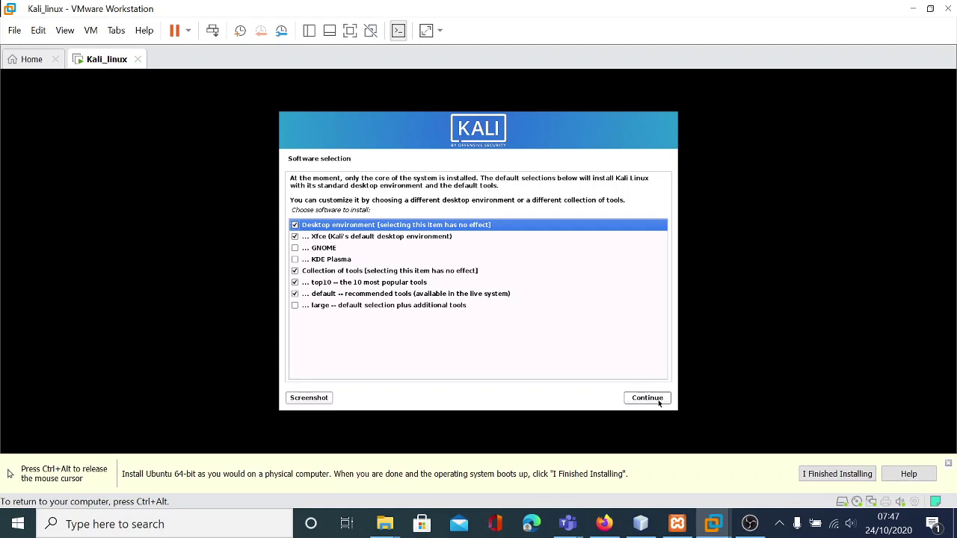
# - Tick 'large -- default selection plus additional tools' and start the software installation
pyautogui.click(294, 306)
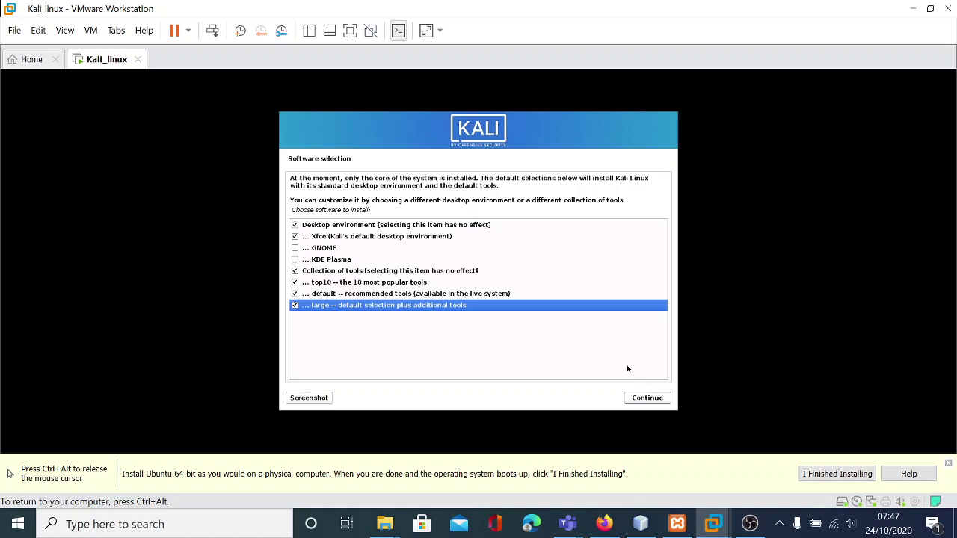
pyautogui.hotkey('ctrl', 'alt')
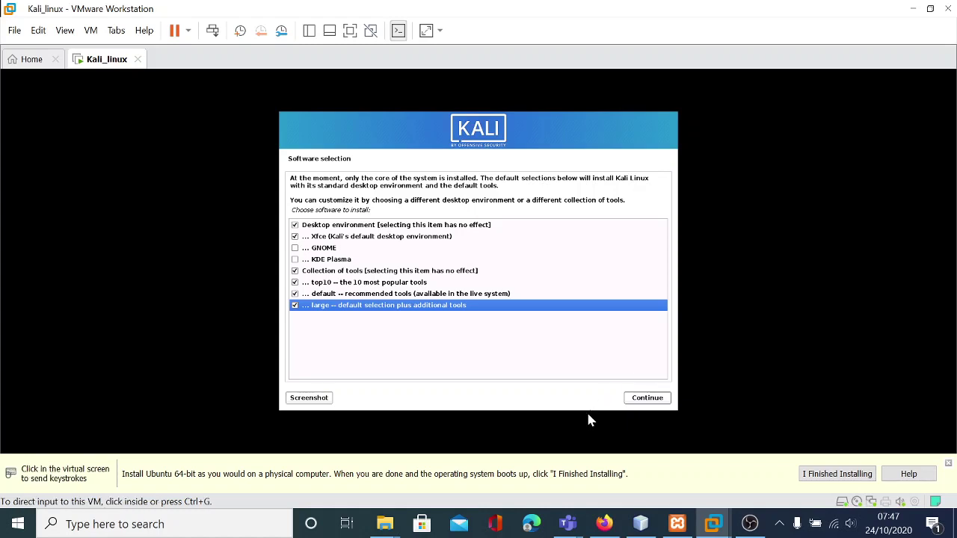
pyautogui.click(588, 420)
pyautogui.hotkey('ctrl', 'alt')
pyautogui.click(588, 420)
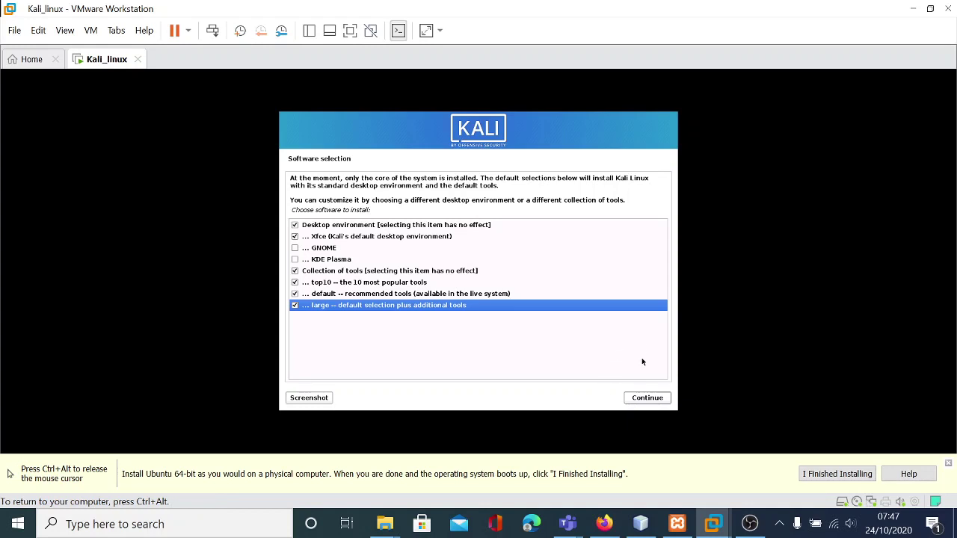
pyautogui.hotkey('ctrl', 'alt')
pyautogui.click(646, 417)
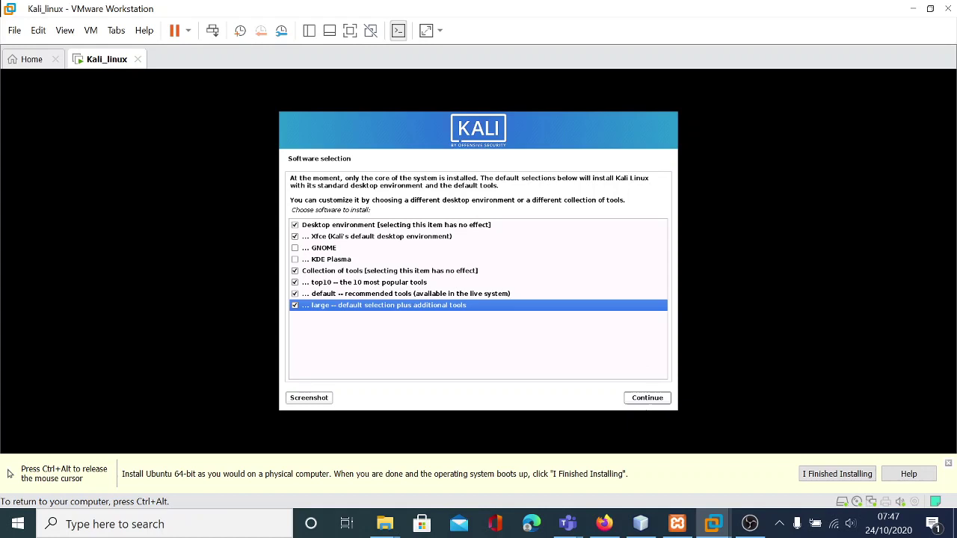
pyautogui.click(649, 402)
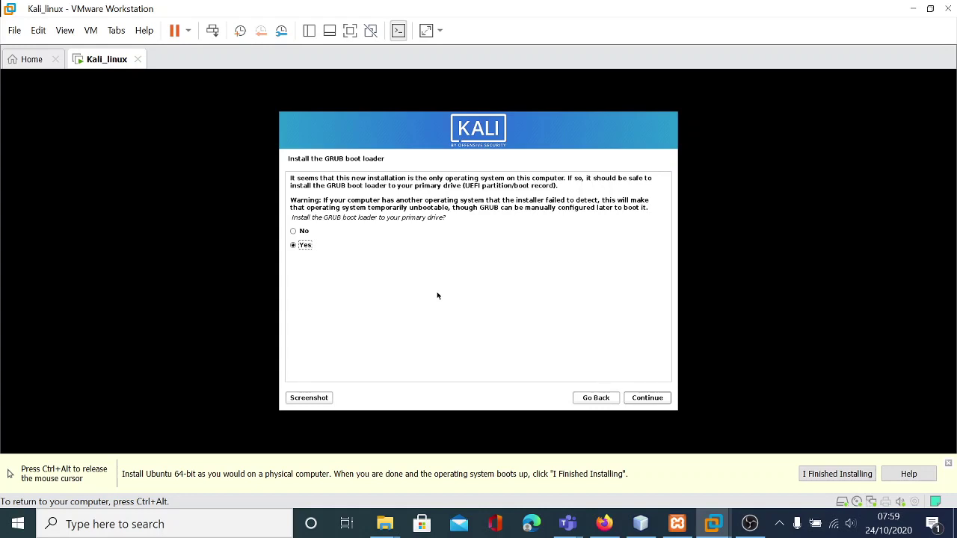
# - Install the GRUB boot loader onto /dev/sda
pyautogui.press('Return')
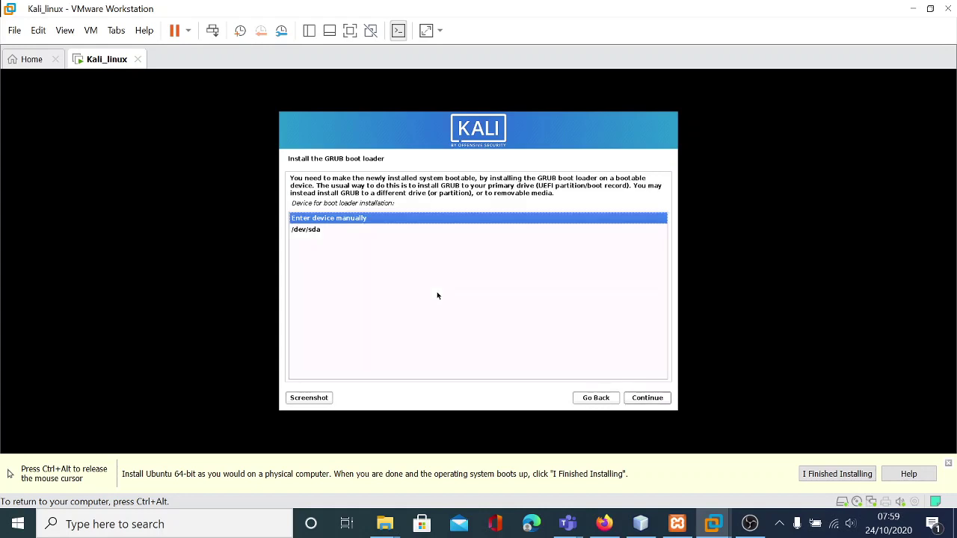
pyautogui.press('Down')
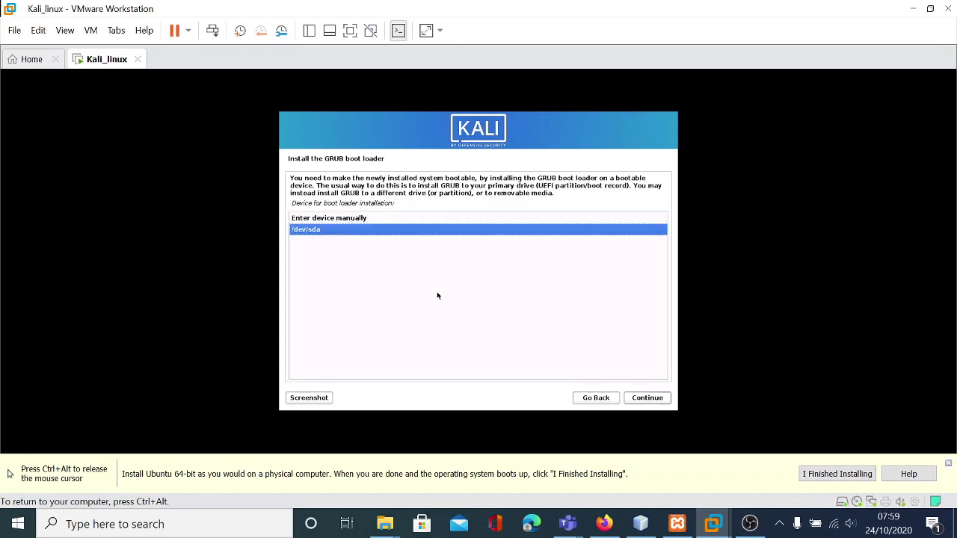
pyautogui.press('Return')
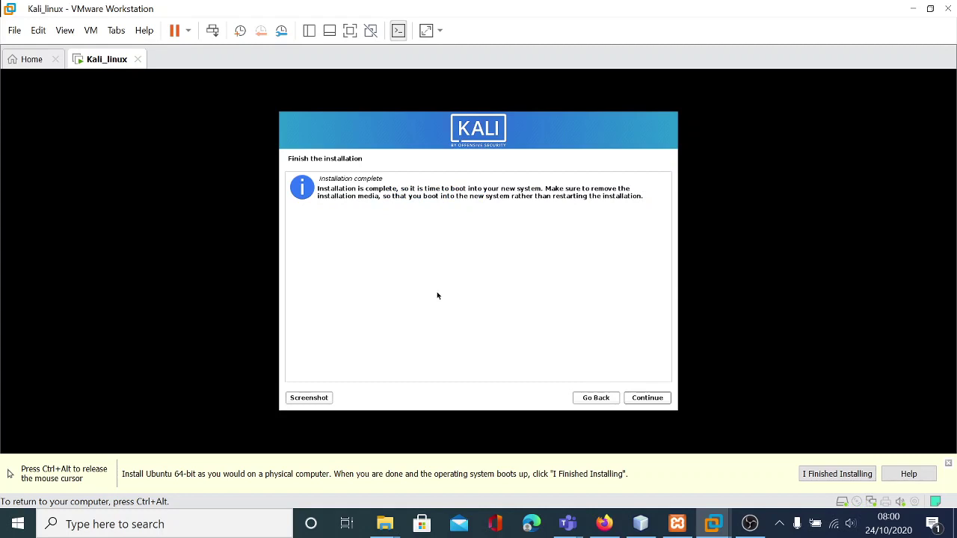
# - Finish the Kali installation, reboot and boot Kali from the GRUB menu
pyautogui.hotkey('ctrl', 'alt')
pyautogui.click(642, 399)
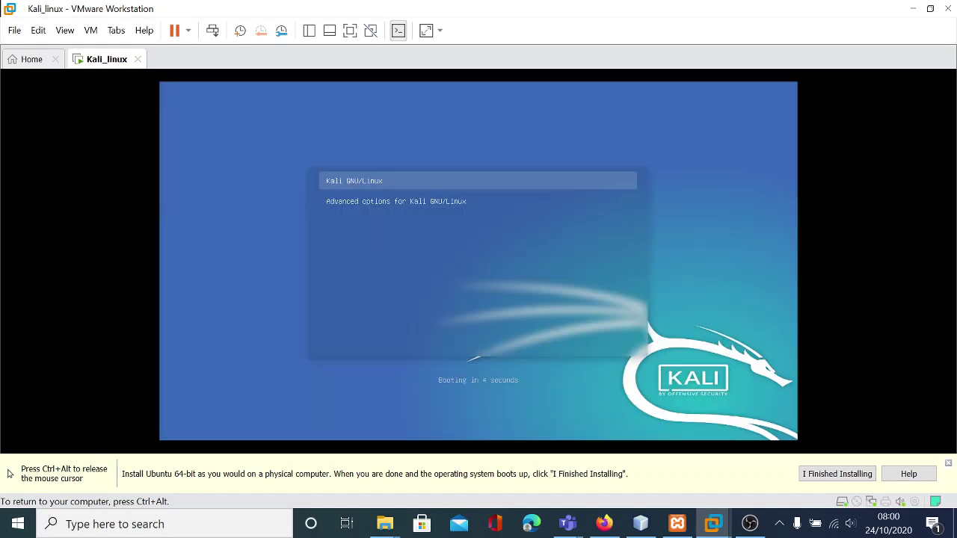
pyautogui.press('Return')
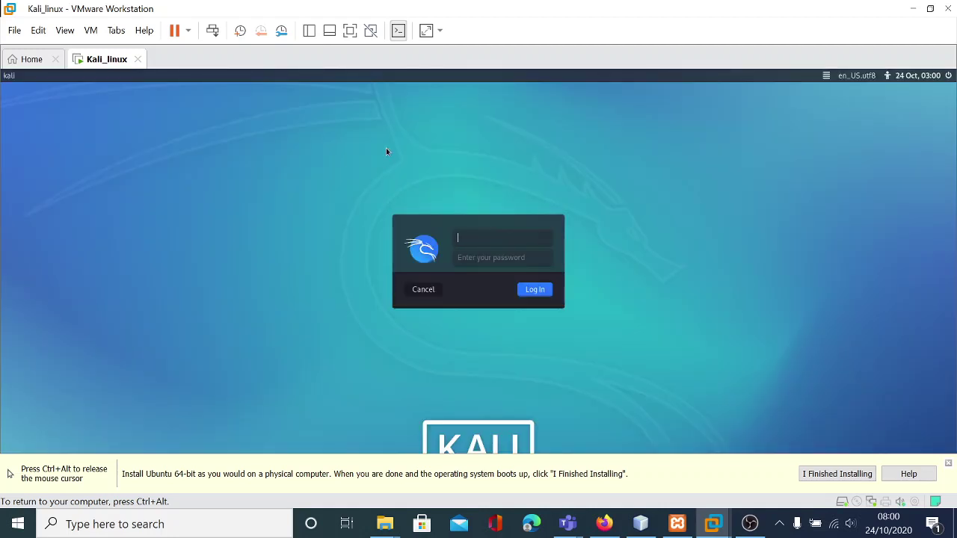
# - Log in at the Kali login screen with the new user's name and password
pyautogui.write('user')
pyautogui.press('Tab')
pyautogui.write('kali')
pyautogui.press('Return')
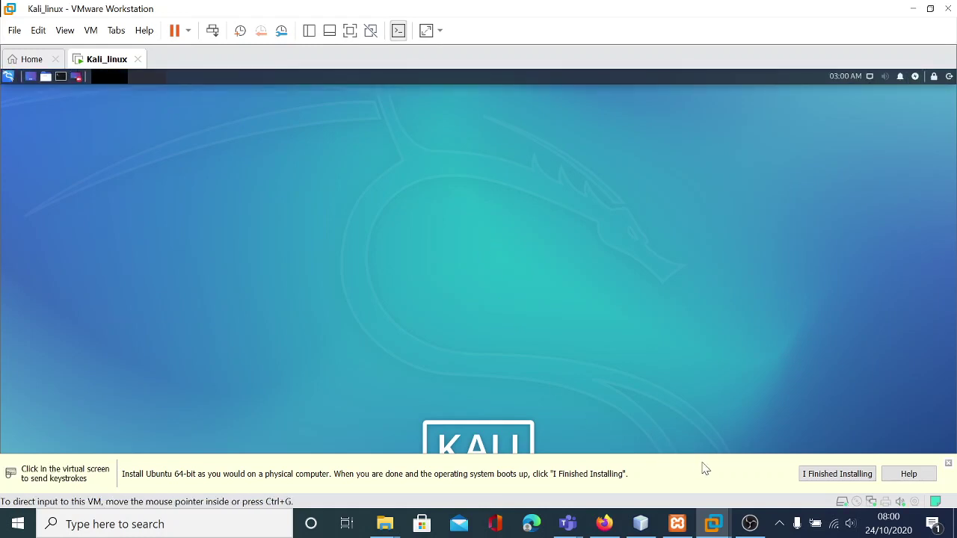
# - Mark the guest install finished, then browse the Kali menu's 07 - Reverse Engineering tools
pyautogui.click(832, 479)
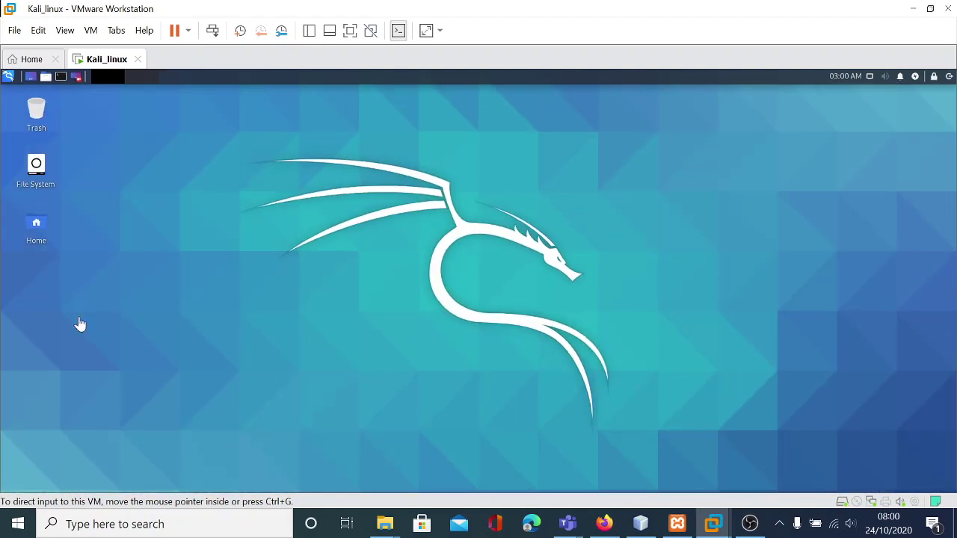
pyautogui.click(7, 79)
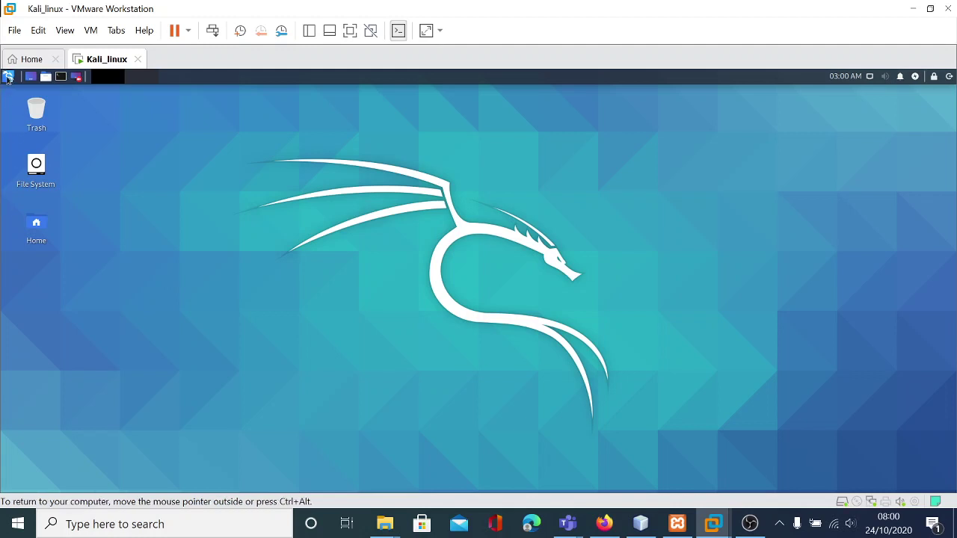
pyautogui.click(8, 78)
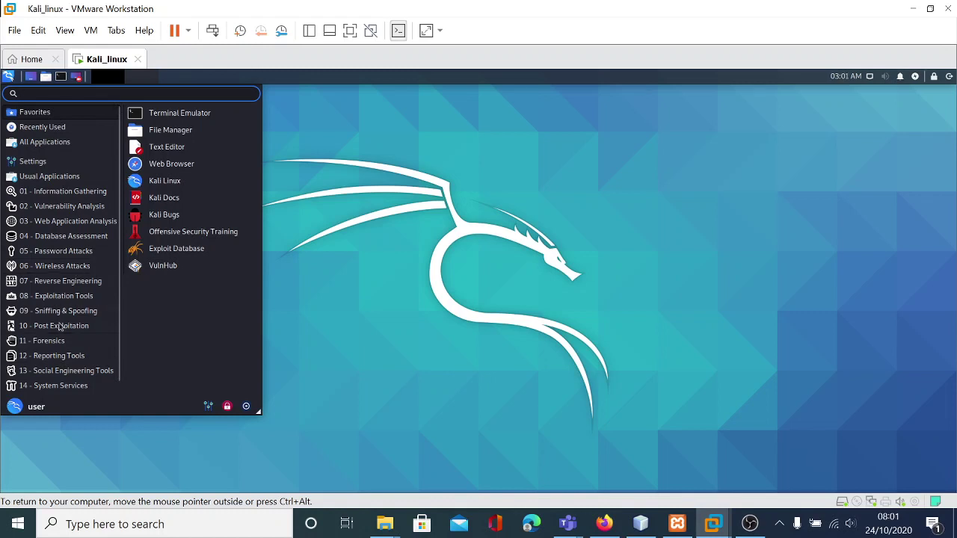
pyautogui.click(77, 287)
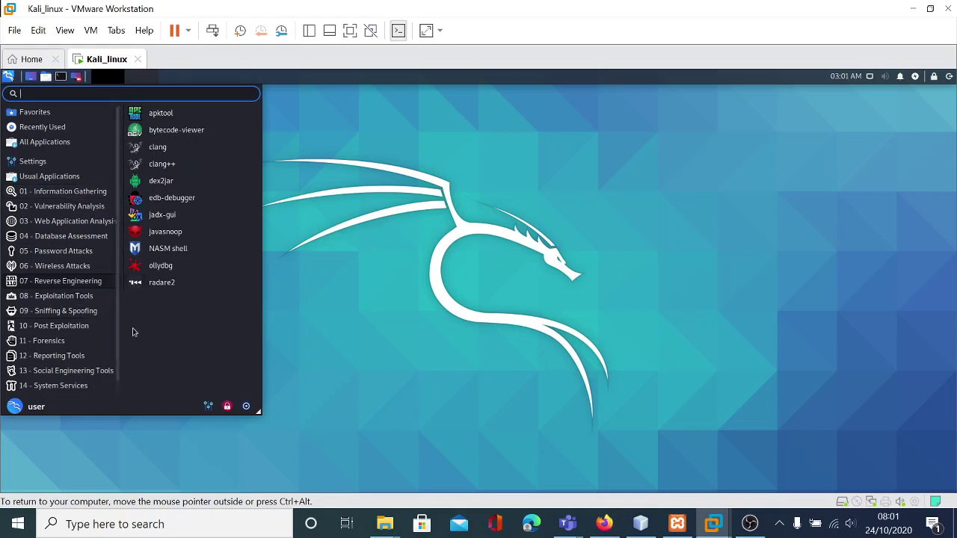
pyautogui.click(323, 321)
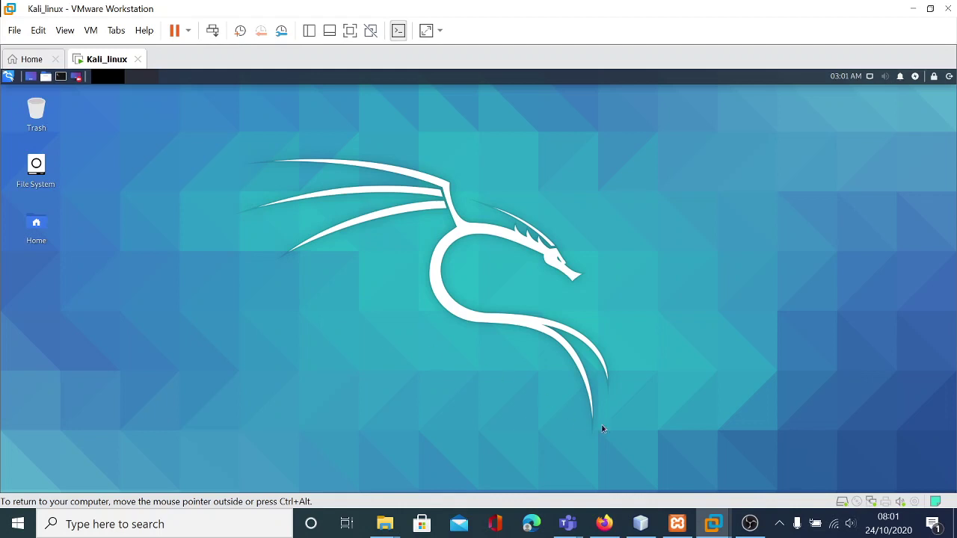
pyautogui.click(751, 522)
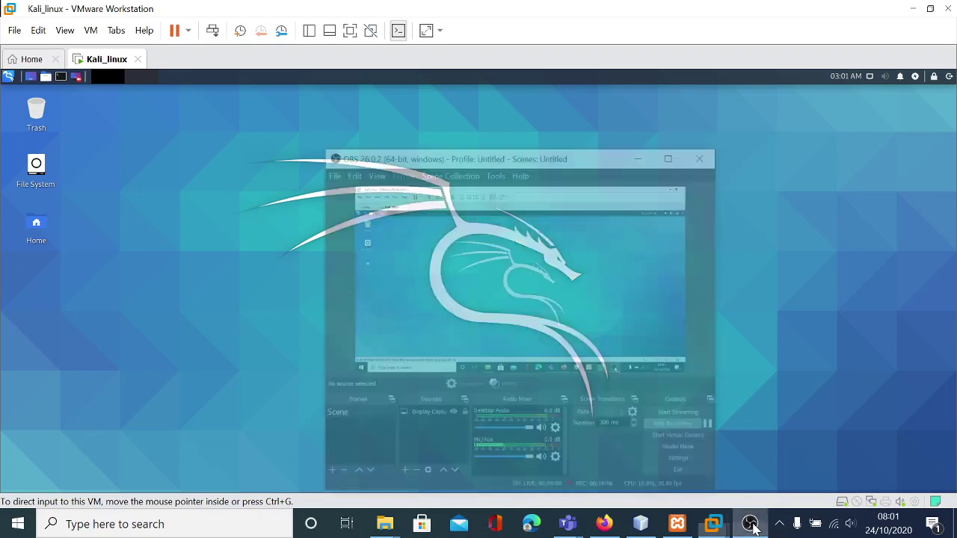